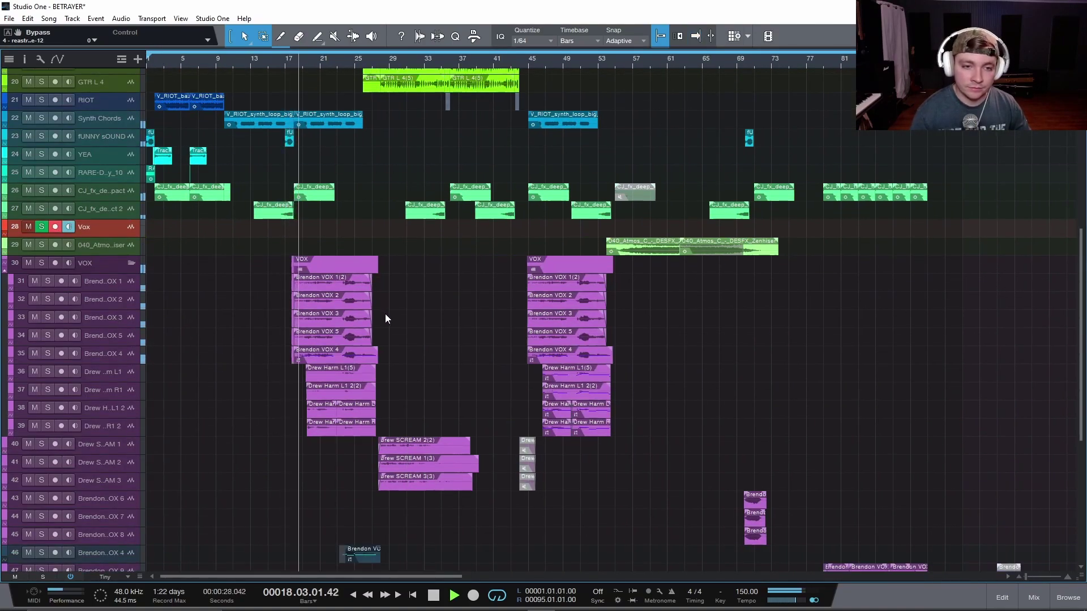
- Stop playback near bar 27 and solo the VOX folder track 30
scroll(385, 319, "down", 3)
scroll(385, 314, "down", 2)
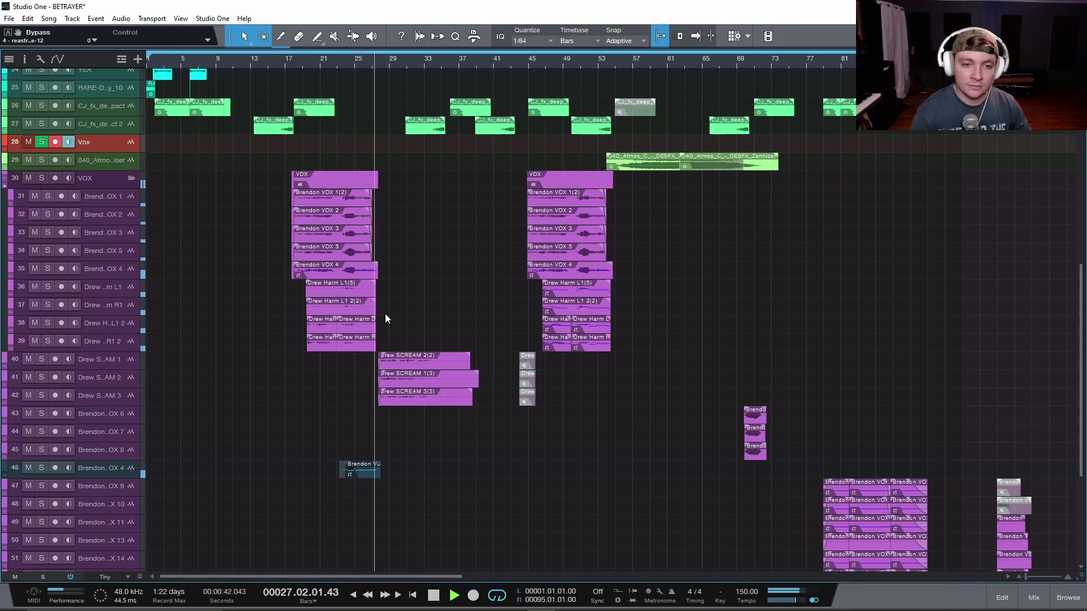
key("space")
key("shift+w")
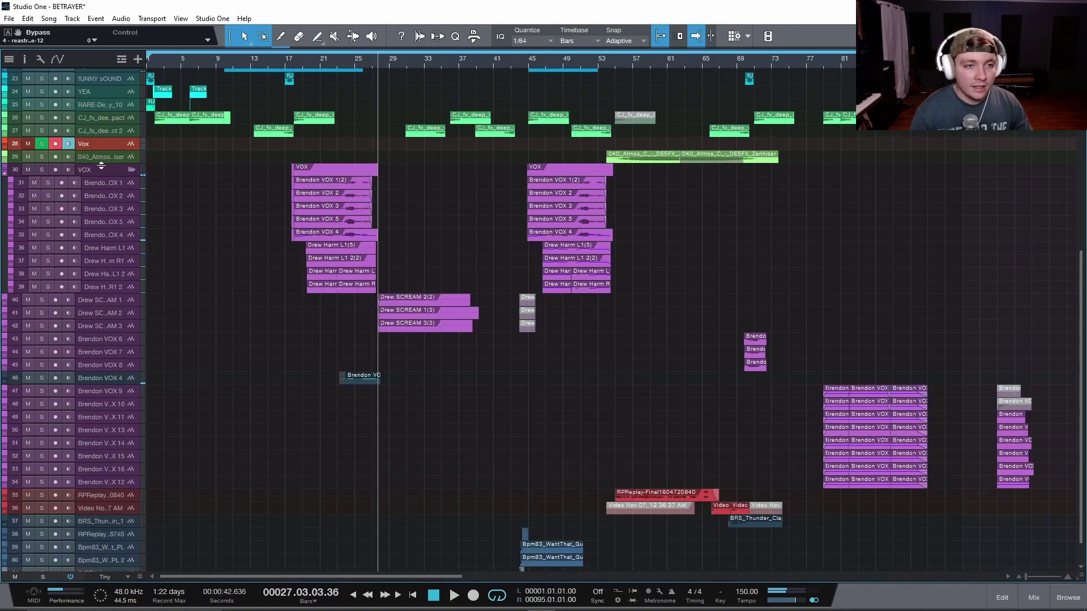
left_click(93, 170)
left_click(42, 170)
- Open the mixer Console with F3, play the soloed vocals, then return the playhead to bar 18
key("F3")
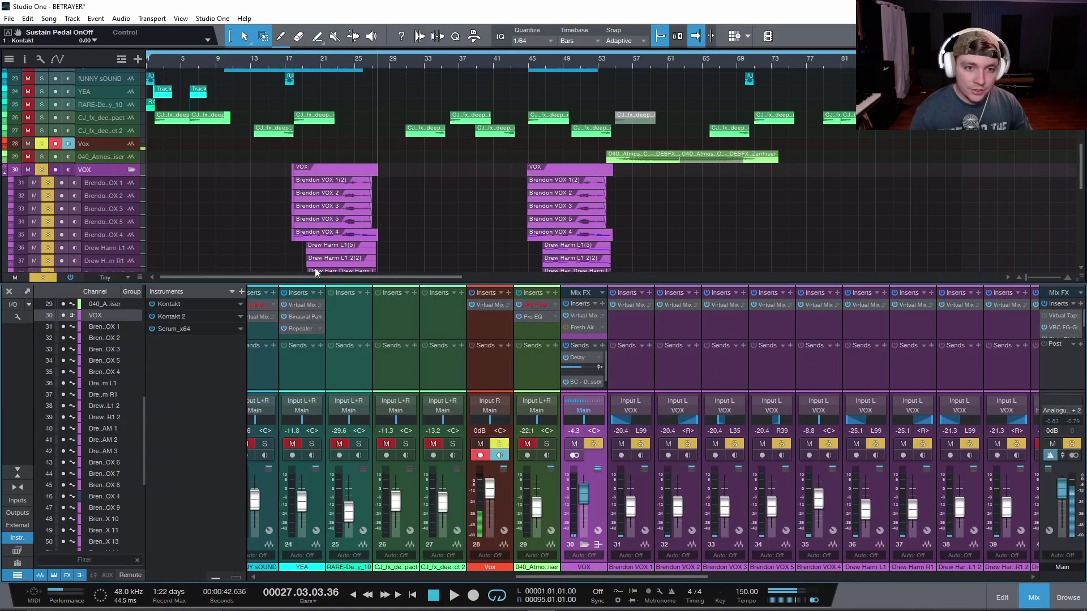
key("space")
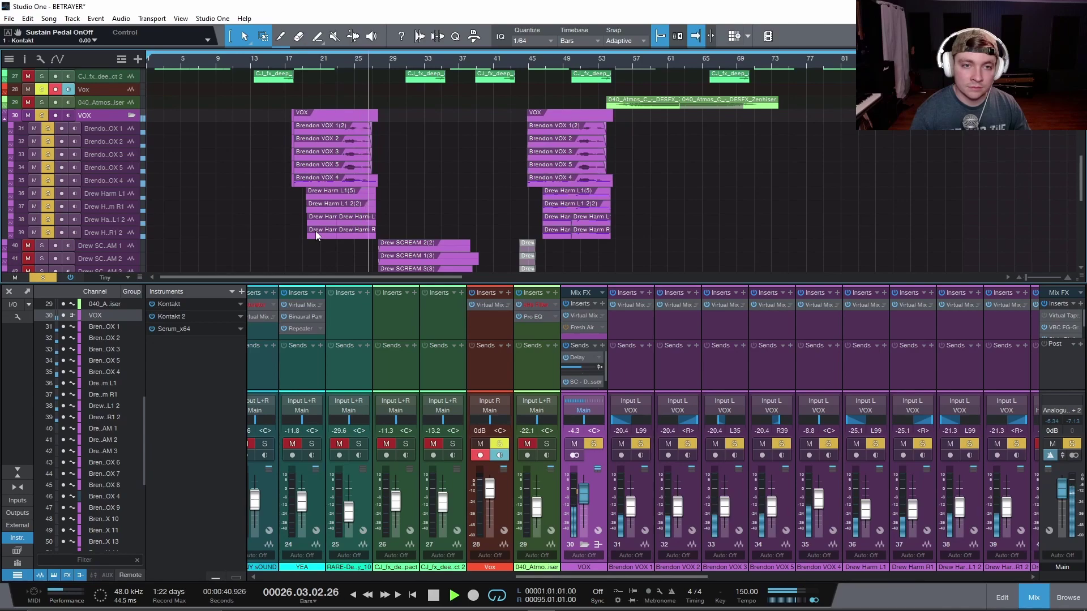
key("space")
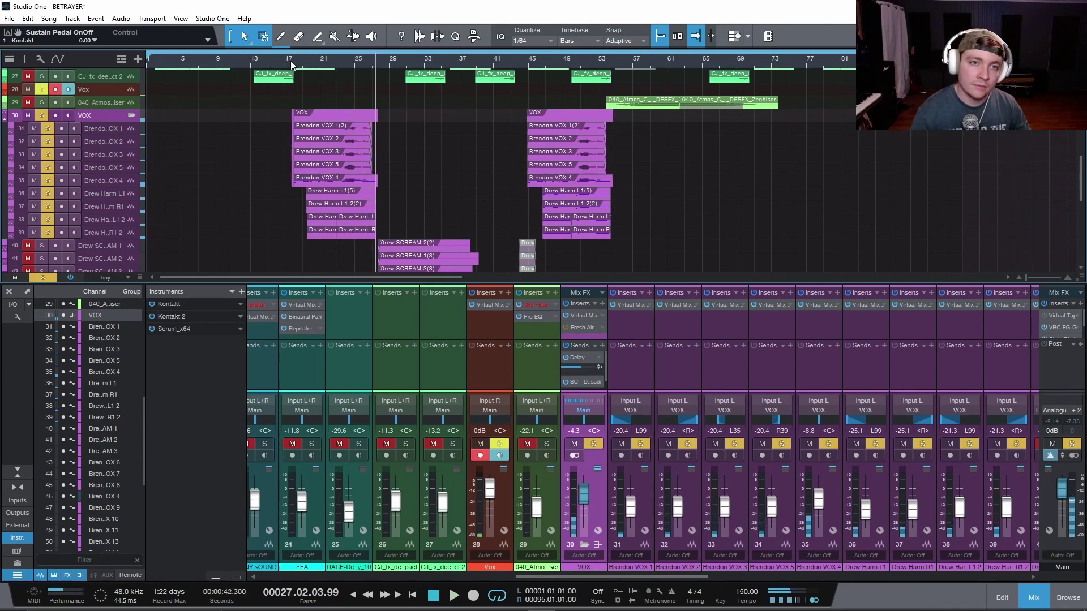
left_click(292, 60)
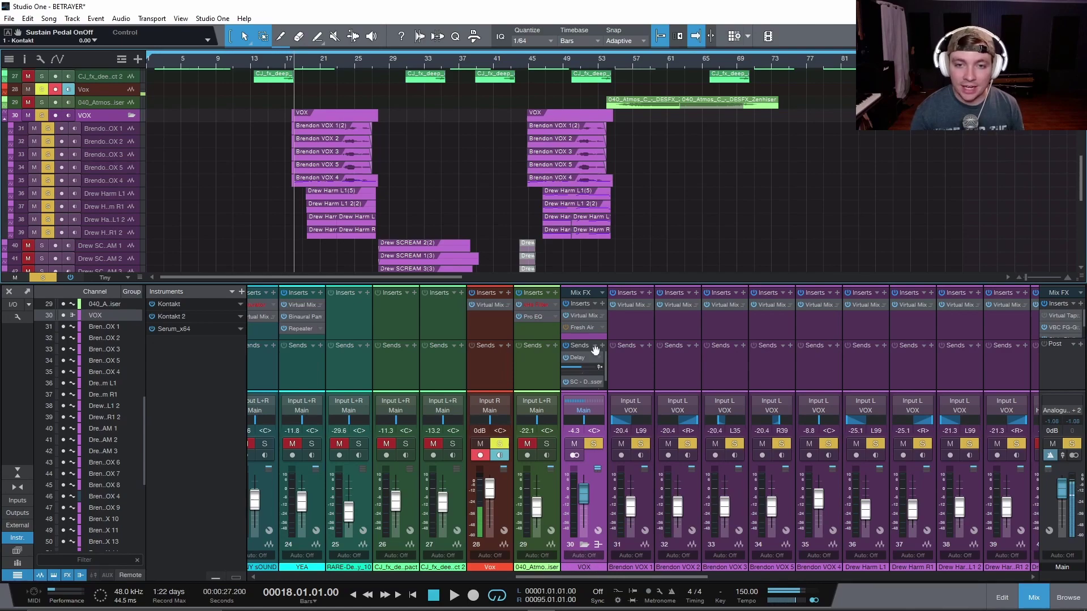
- Open Fresh Air from the VOX inserts, showing Mid Air 26 and High Air 29, and move its window aside
left_click(576, 315)
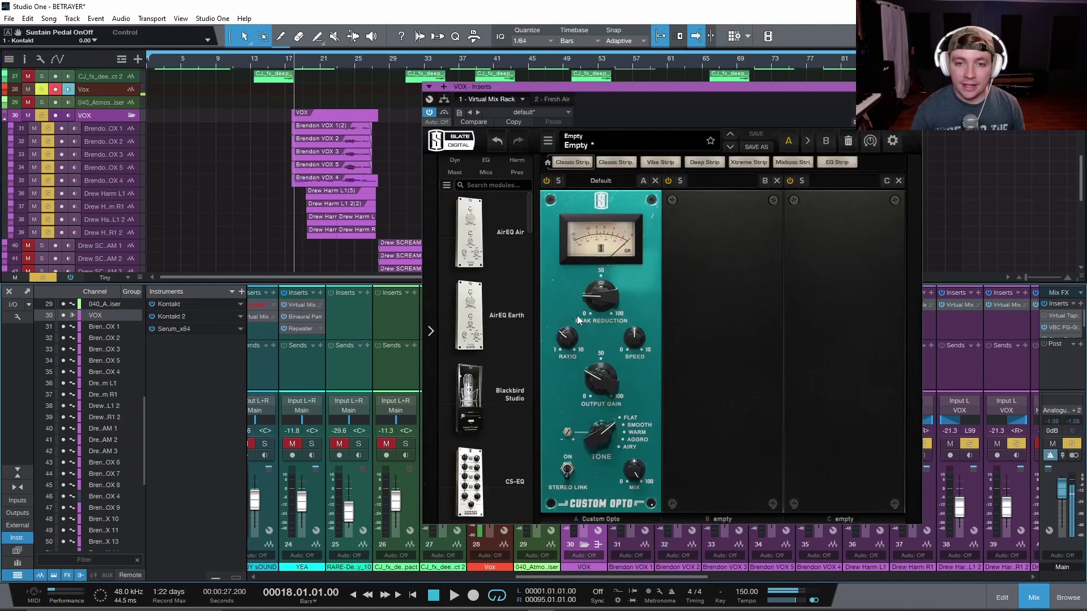
key("Escape")
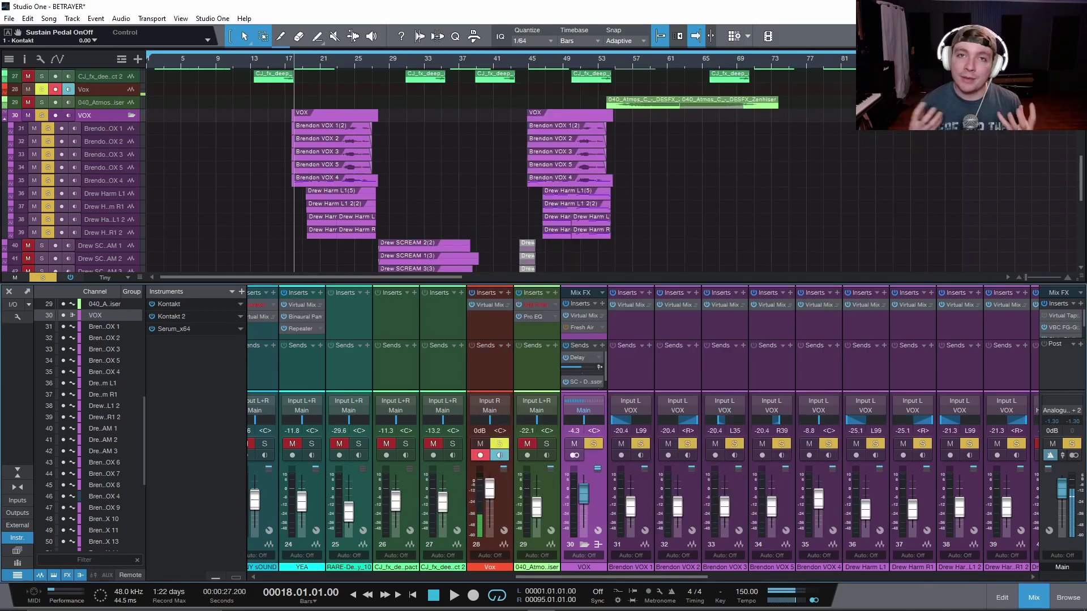
left_click(569, 327)
left_click_drag(600, 99, 699, 142)
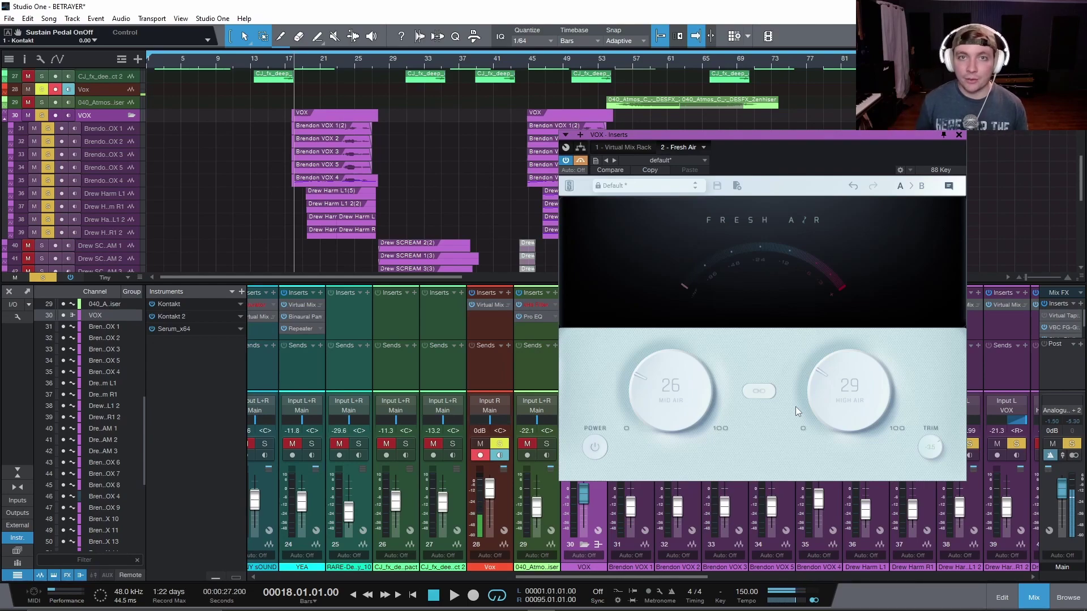
- Clear the vocal solos and compare the vocals with Fresh Air bypassed and active
left_click(42, 277)
left_click_drag(624, 131, 646, 133)
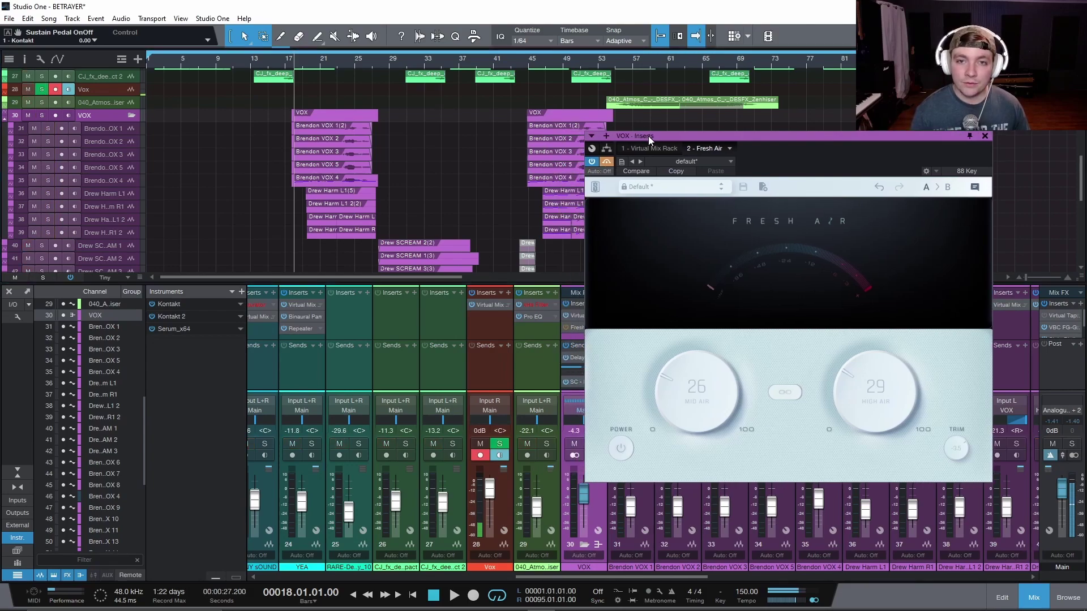
left_click(603, 164)
key("space")
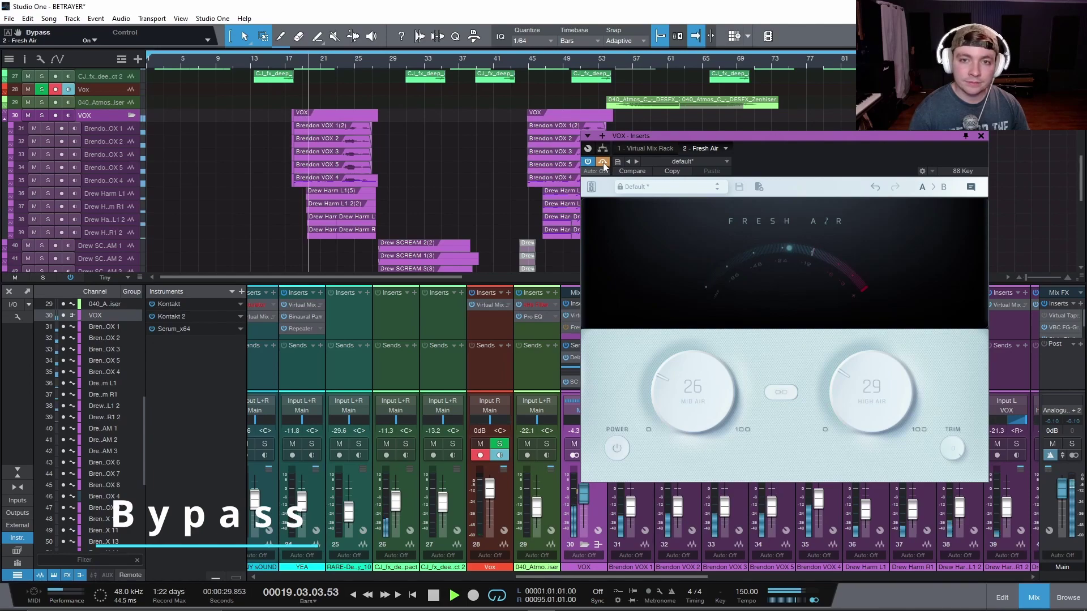
left_click(602, 162)
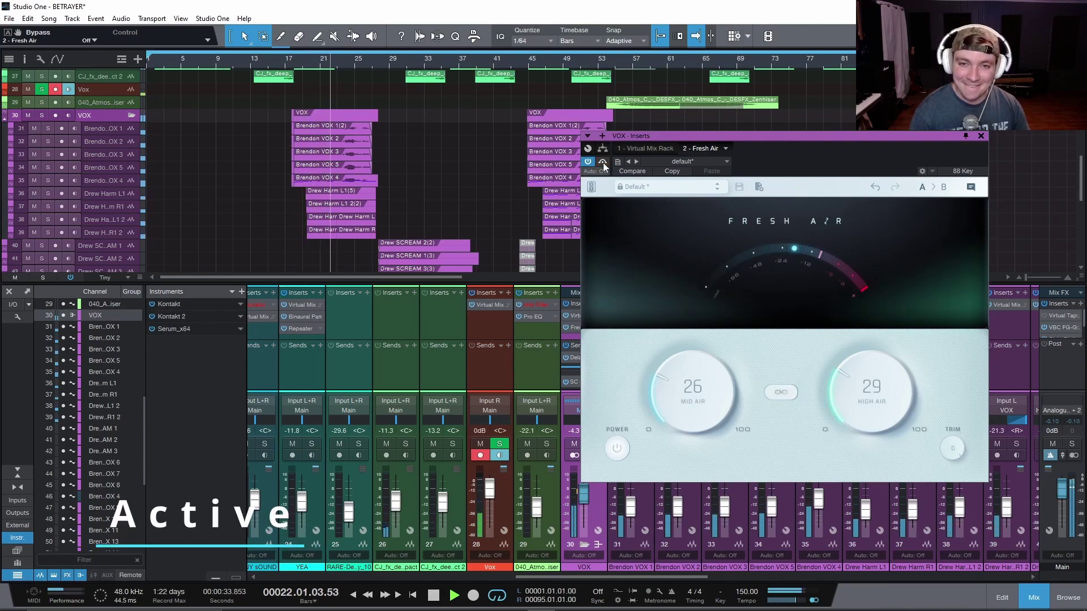
left_click(603, 163)
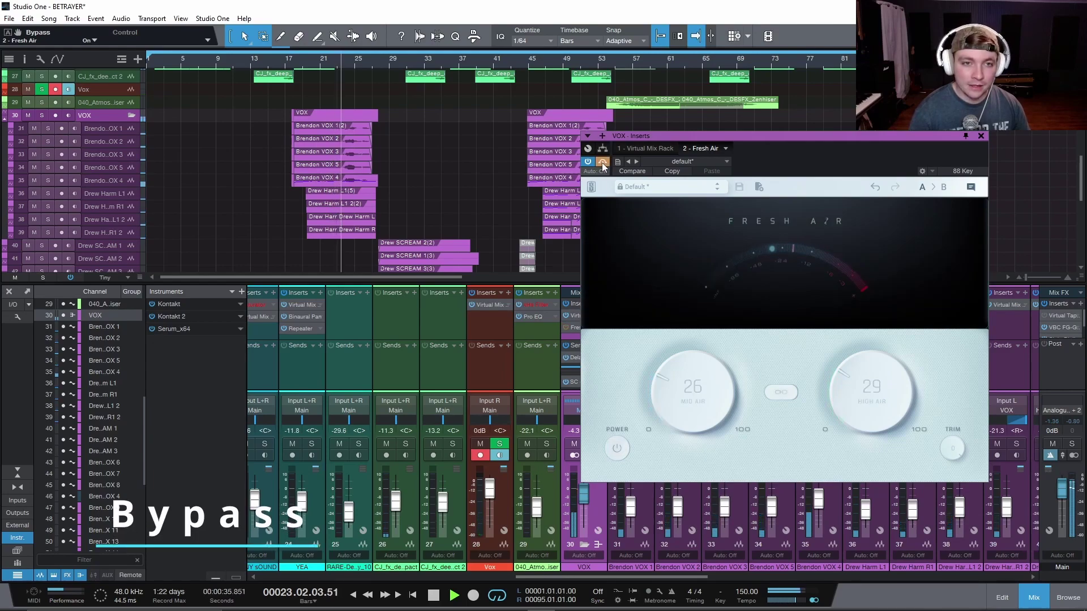
left_click(603, 164)
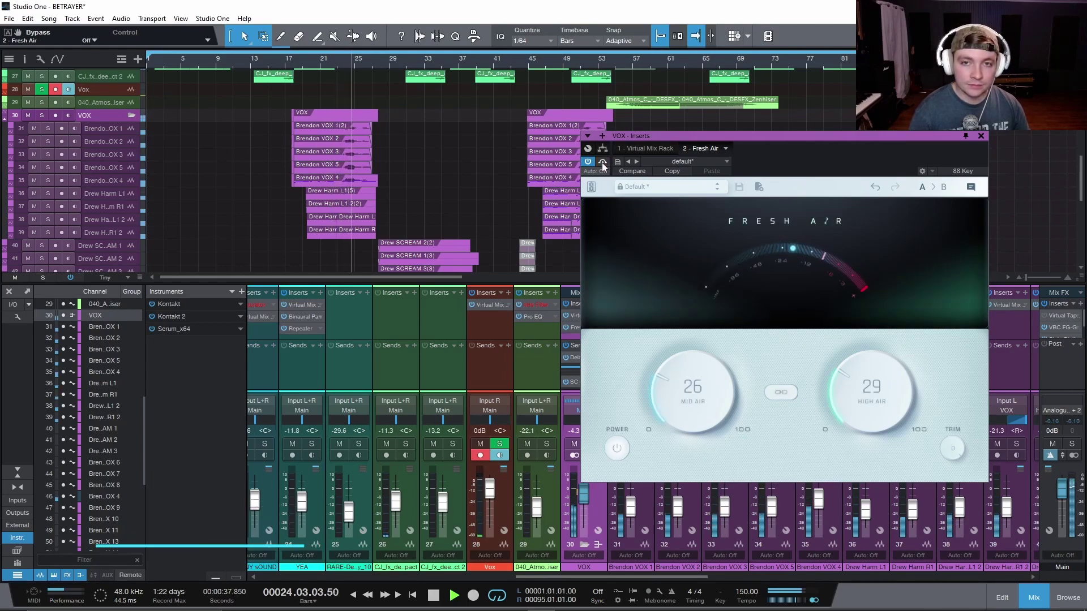
- Raise Mid Air and High Air to 35, stop playback, and return to bar 18
scroll(698, 416, "up", 9)
scroll(859, 399, "up", 6)
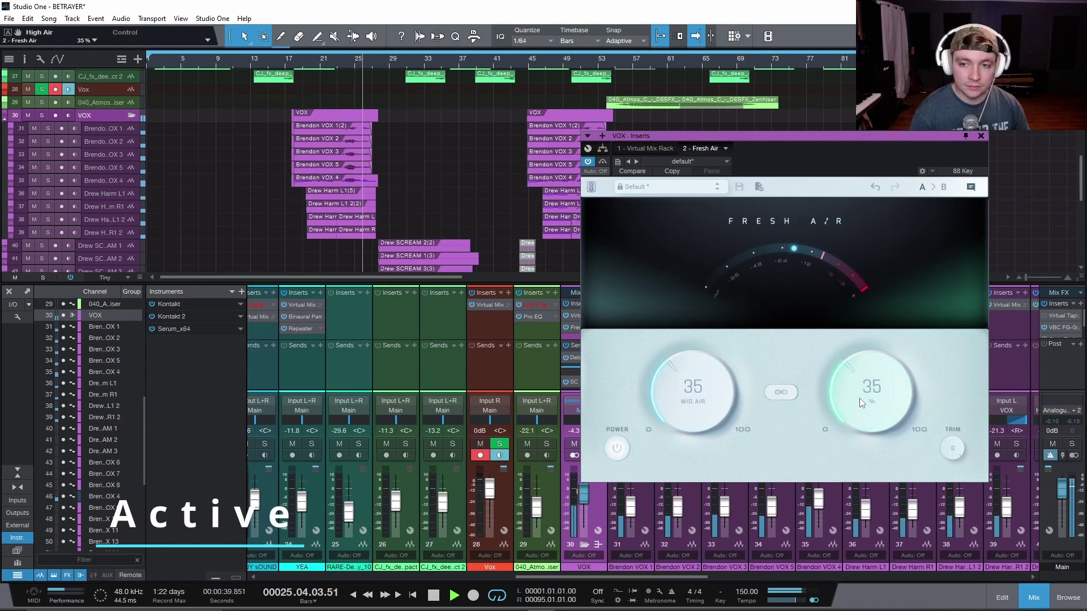
key("space")
left_click(294, 67)
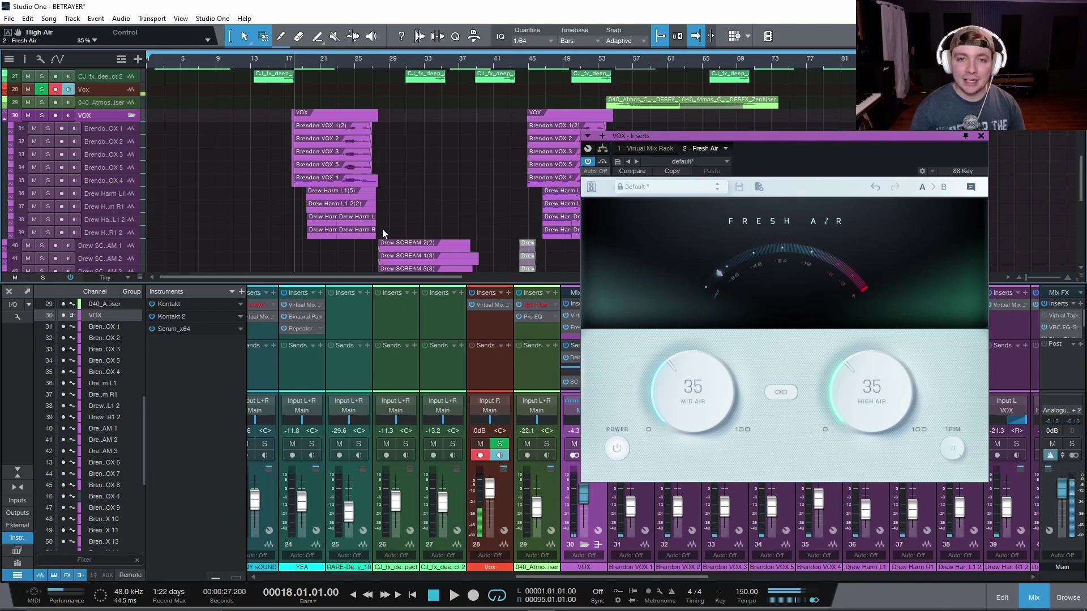
- Re-solo VOX and compare Fresh Air bypassed and active during playback, leaving it active
left_click(41, 115)
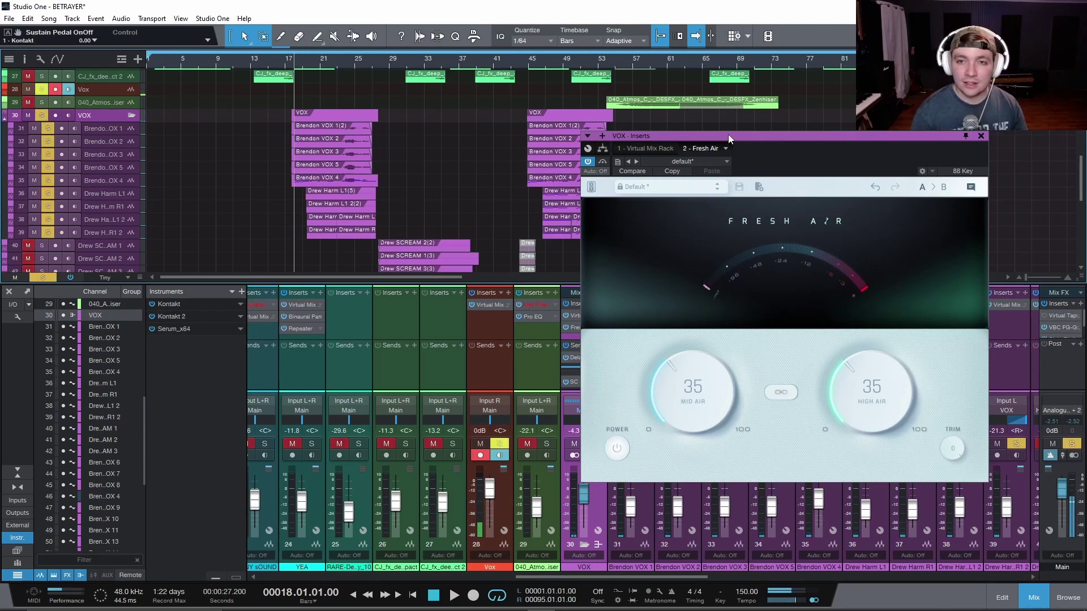
left_click_drag(728, 136, 696, 138)
key("space")
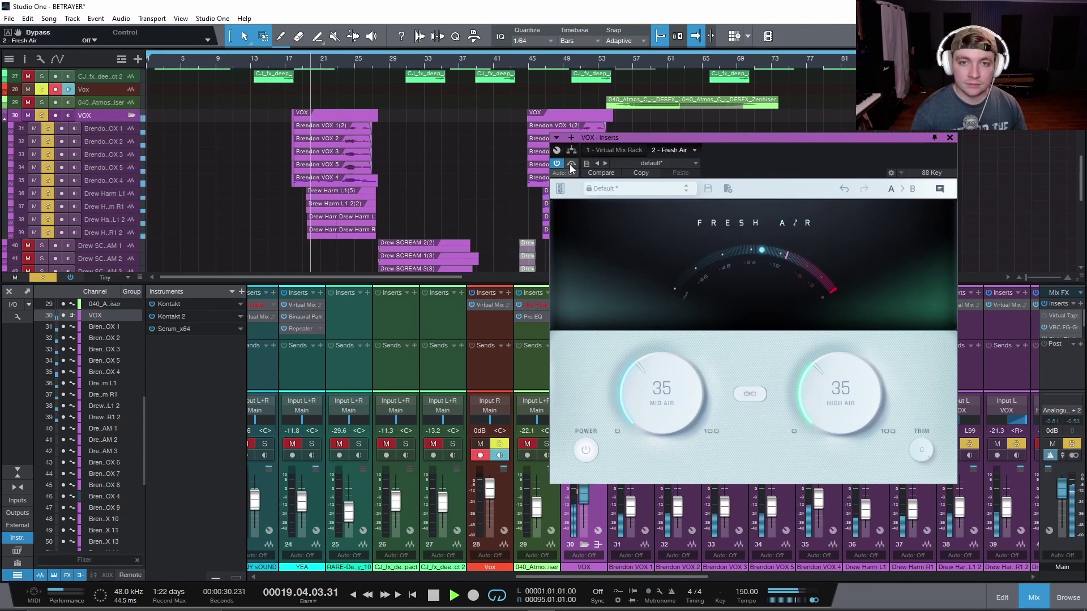
left_click(571, 164)
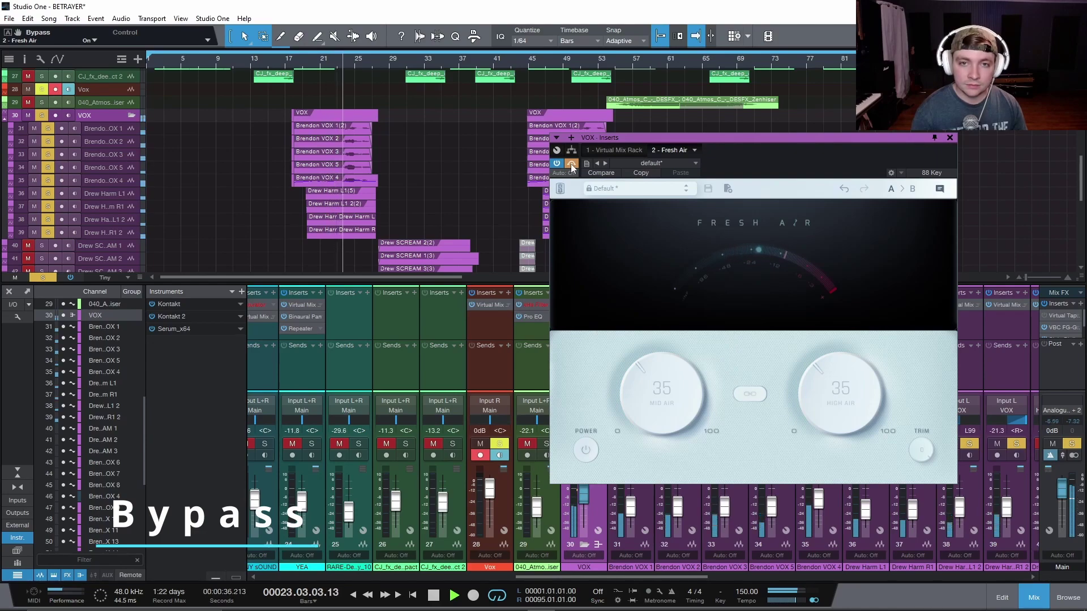
left_click(571, 164)
left_click(571, 164)
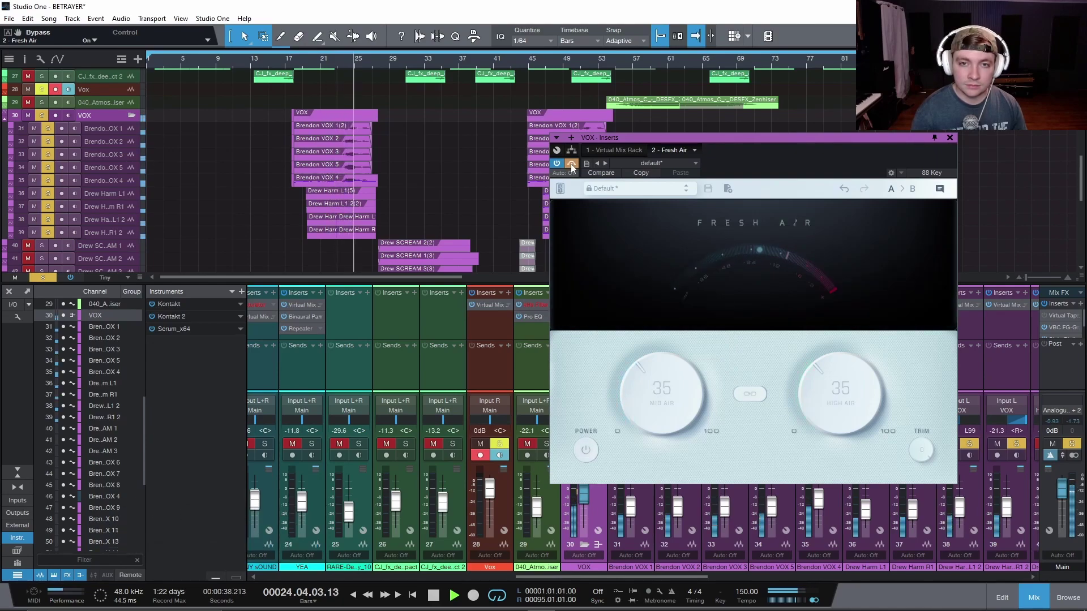
left_click(572, 164)
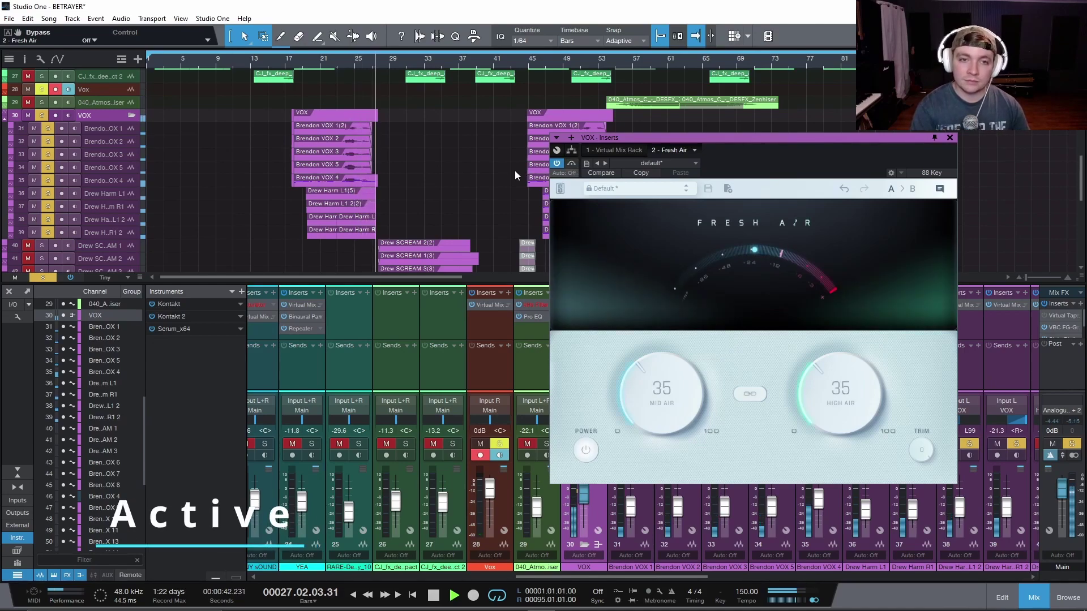
key("space")
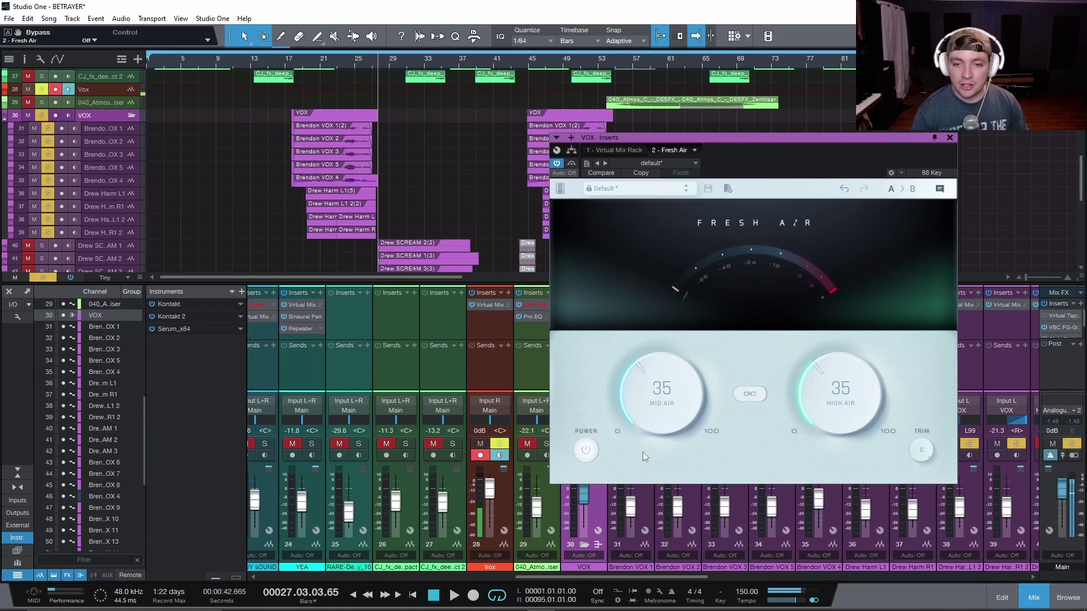
- Pull Mid Air and High Air down to 0, then test sweeping the Air knobs
left_click_drag(644, 396, 688, 546)
left_click_drag(840, 396, 847, 591)
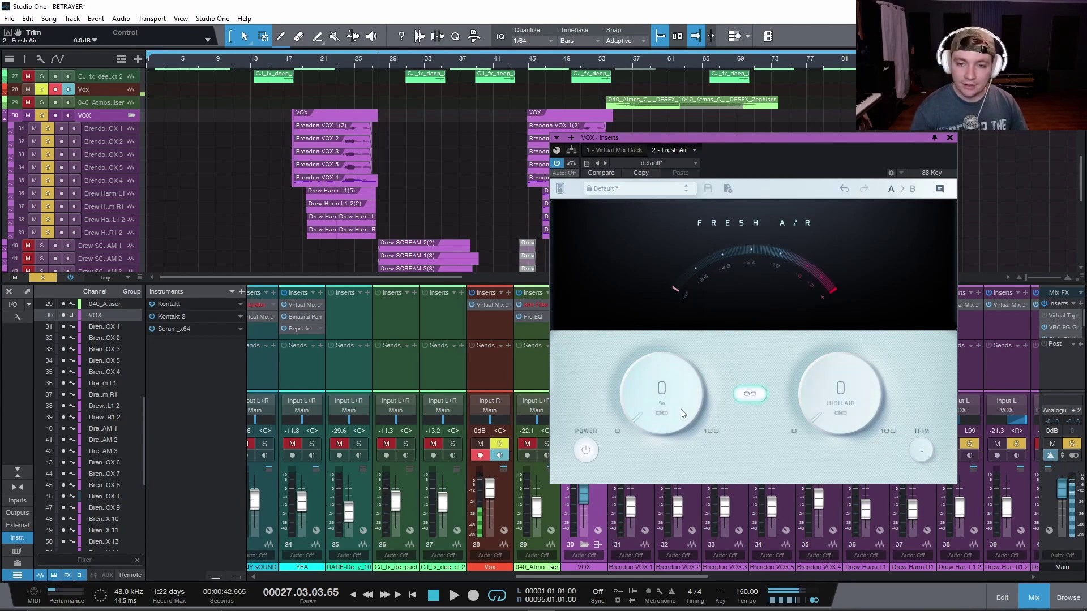
mouse_move(674, 419)
left_mouse_down()
mouse_move(691, 278)
mouse_move(680, 453)
mouse_move(677, 419)
mouse_move(680, 435)
left_mouse_up()
double_click(847, 391)
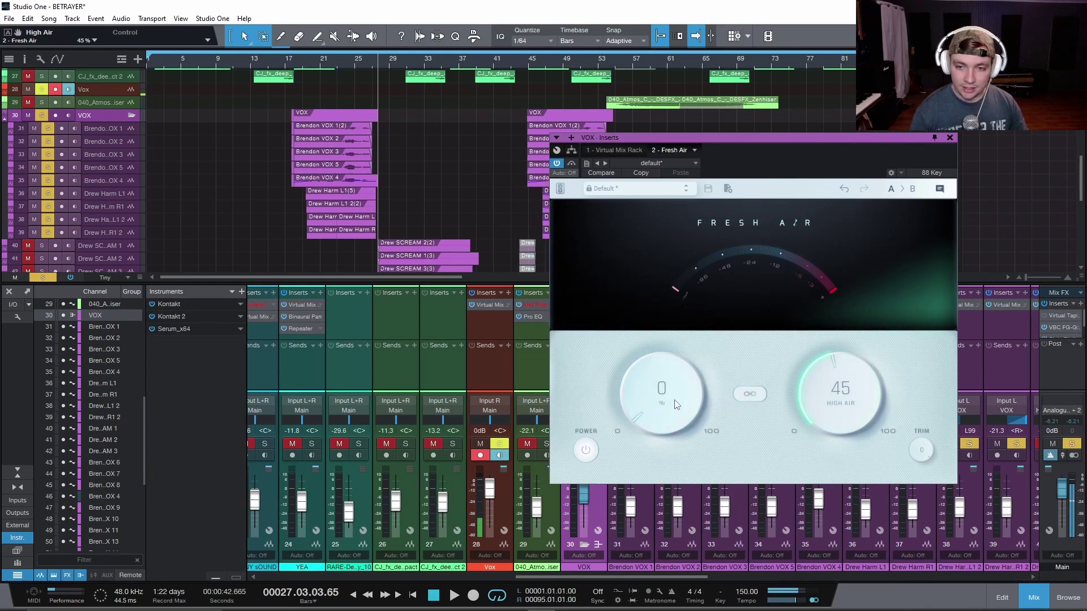
- Test the link and power buttons, leaving High Air at 0 and the playhead at bar 18
left_click(757, 401)
left_click_drag(665, 396, 679, 430)
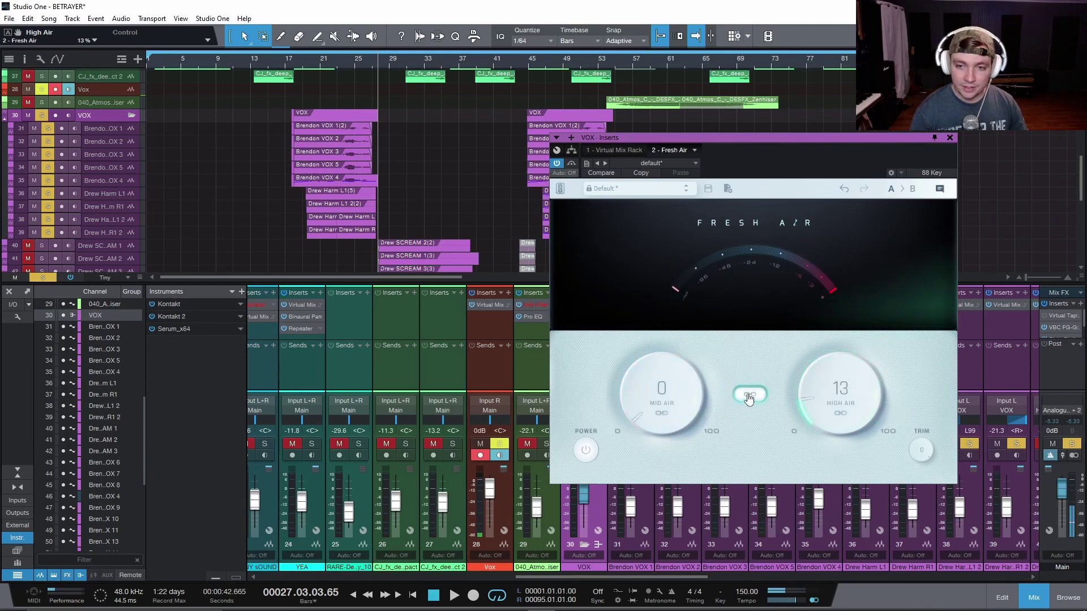
left_click(750, 393)
left_click_drag(841, 390, 854, 488)
left_click(584, 450)
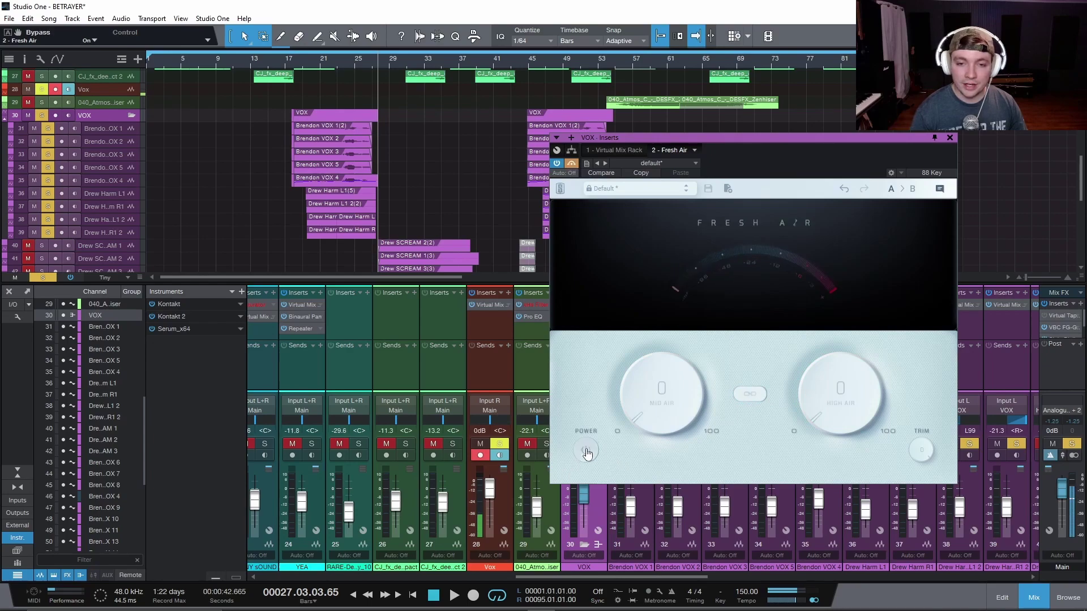
left_click(585, 451)
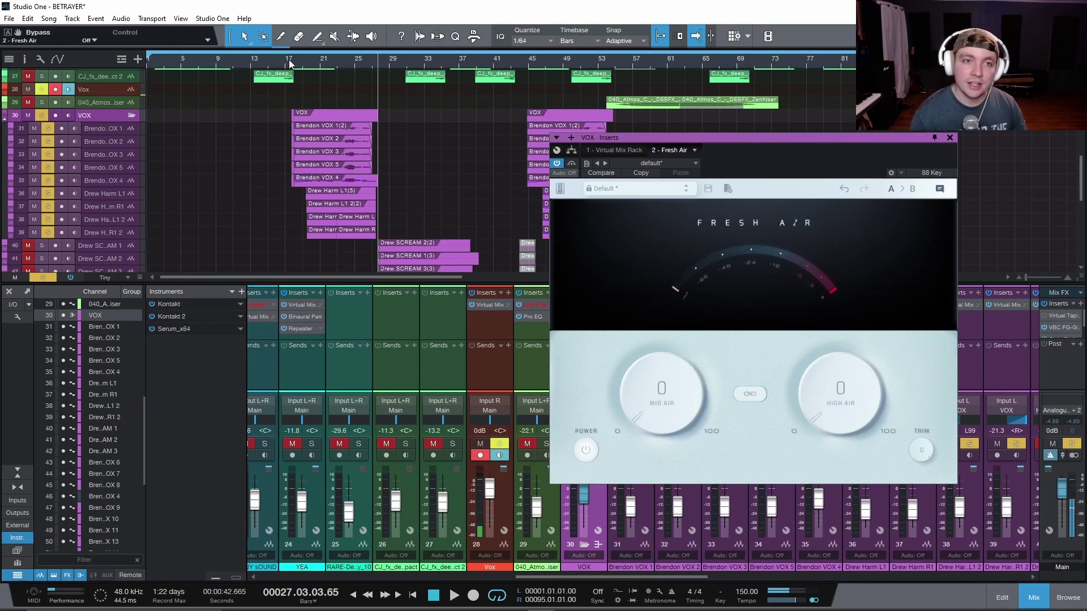
left_click(289, 63)
left_click(299, 78)
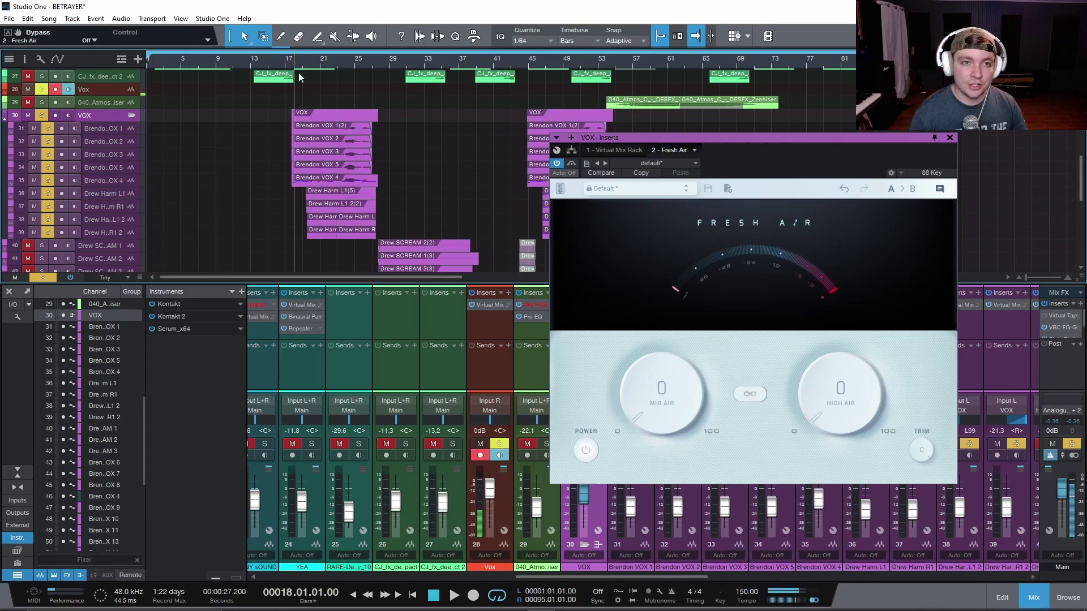
- Play from bar 18 and dial Fresh Air to Mid Air 34 and High Air 38
key("space")
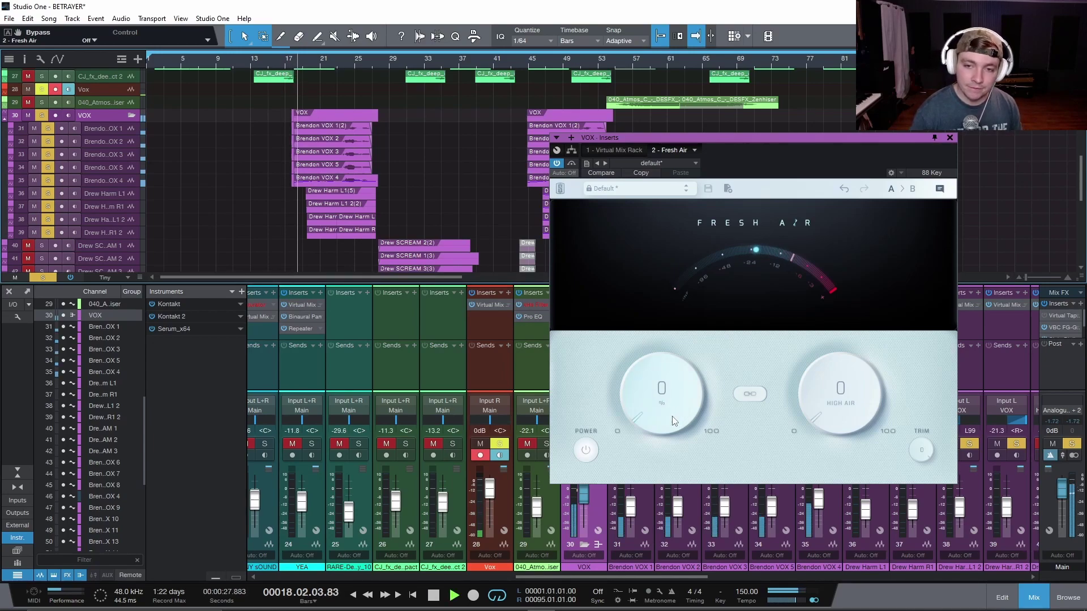
left_click_drag(675, 413, 685, 349)
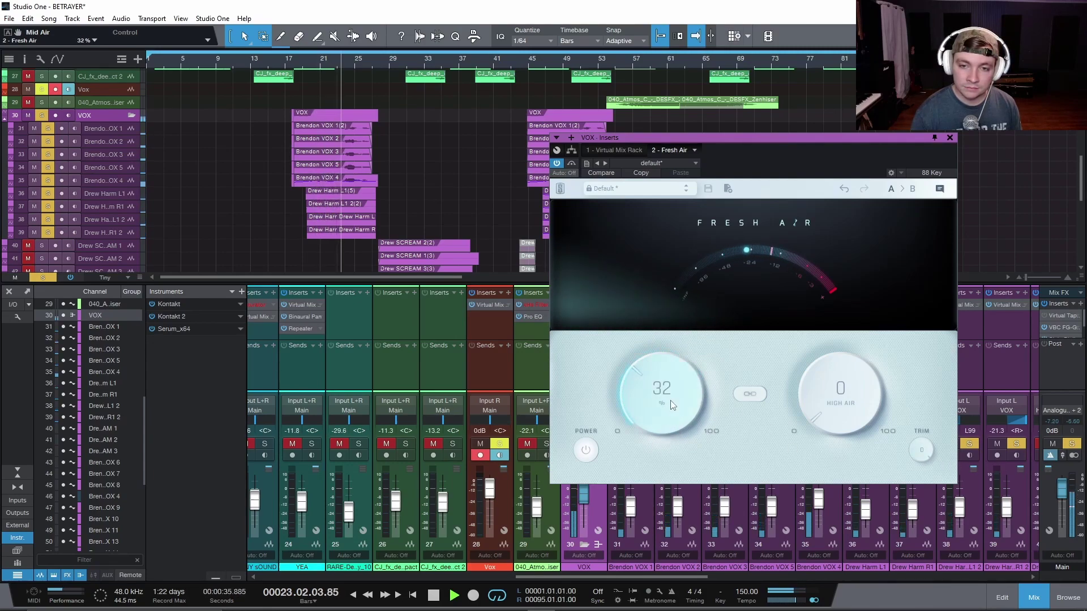
double_click(655, 400)
left_click_drag(844, 432, 827, 373)
left_click_drag(663, 396, 772, 358)
mouse_move(838, 380)
left_mouse_down()
mouse_move(858, 358)
mouse_move(851, 367)
left_mouse_up()
mouse_move(663, 390)
left_mouse_down()
mouse_move(663, 403)
mouse_move(666, 389)
left_mouse_up()
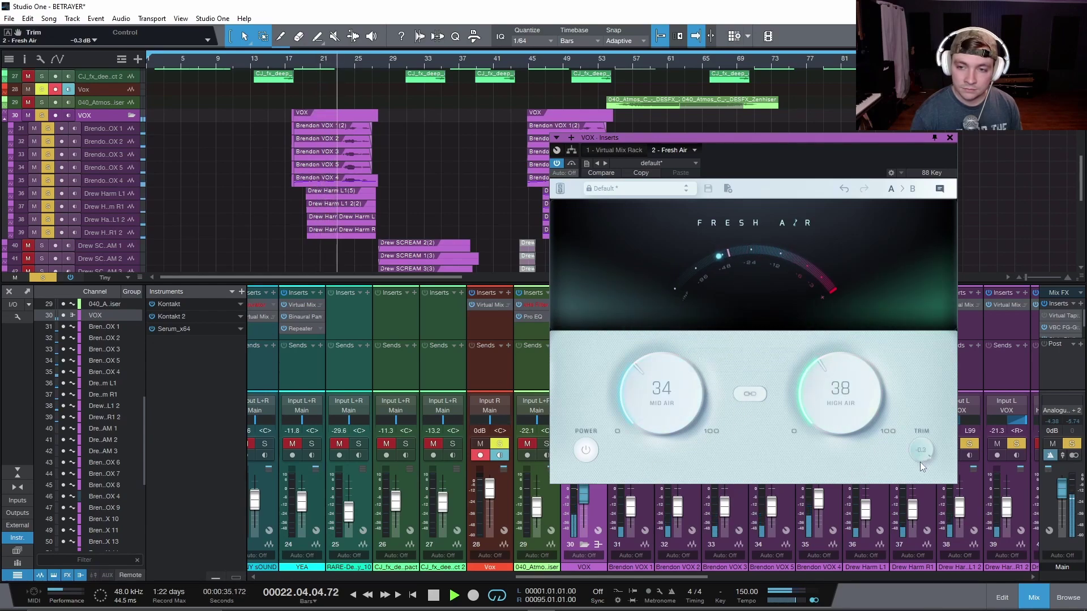
- Lower the output trim to -1 dB and compare bypassed versus active, leaving Fresh Air on
left_click_drag(919, 462, 919, 478)
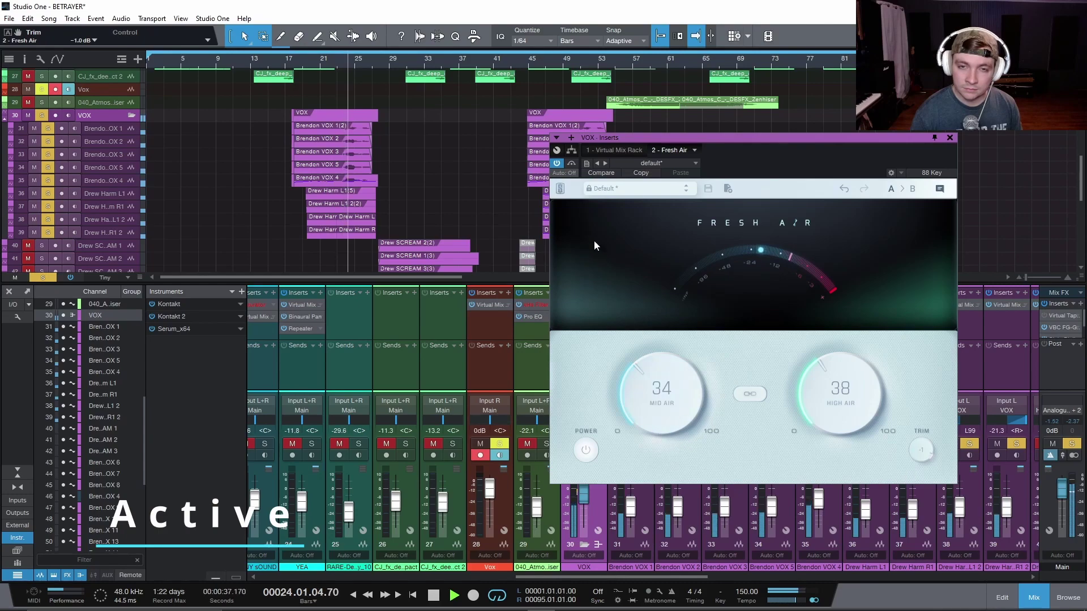
left_click(572, 163)
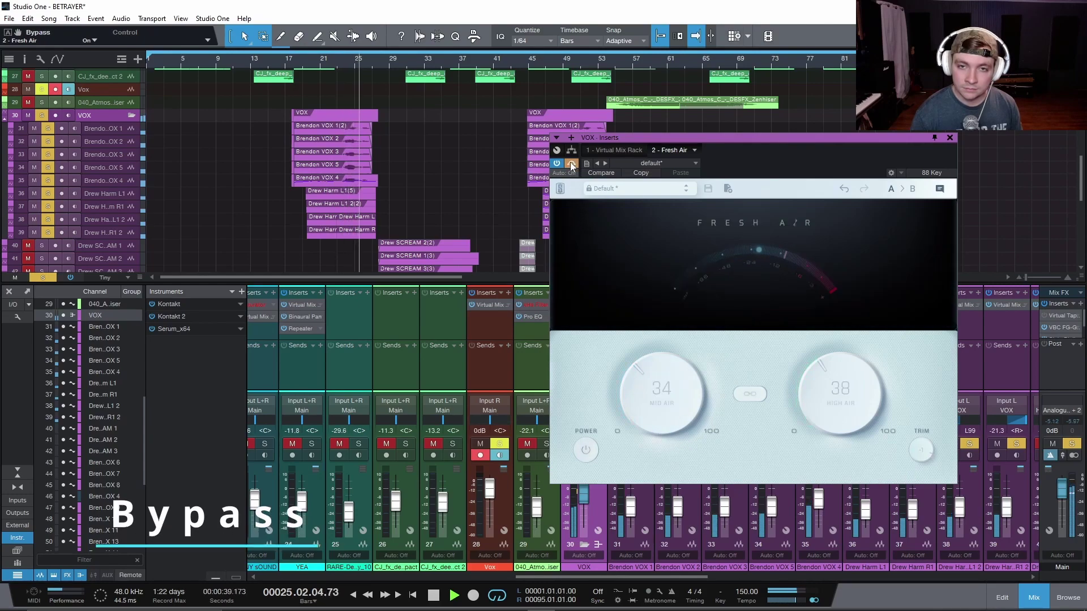
left_click(572, 163)
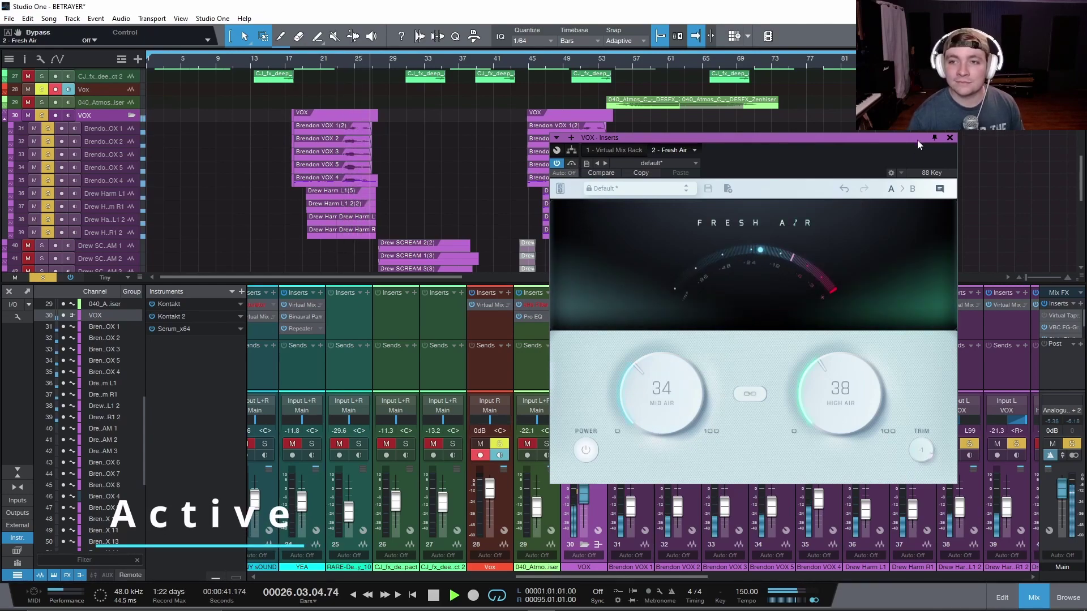
- Clear all solos, restart playback from bar 17, and scroll down through the tracks
left_click(42, 277)
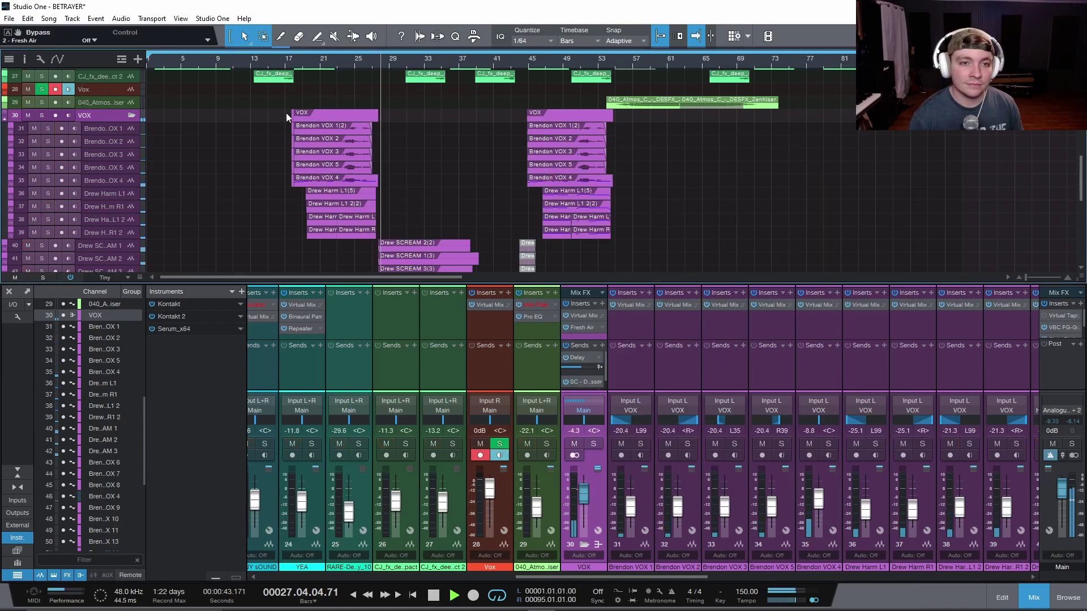
left_click(287, 113)
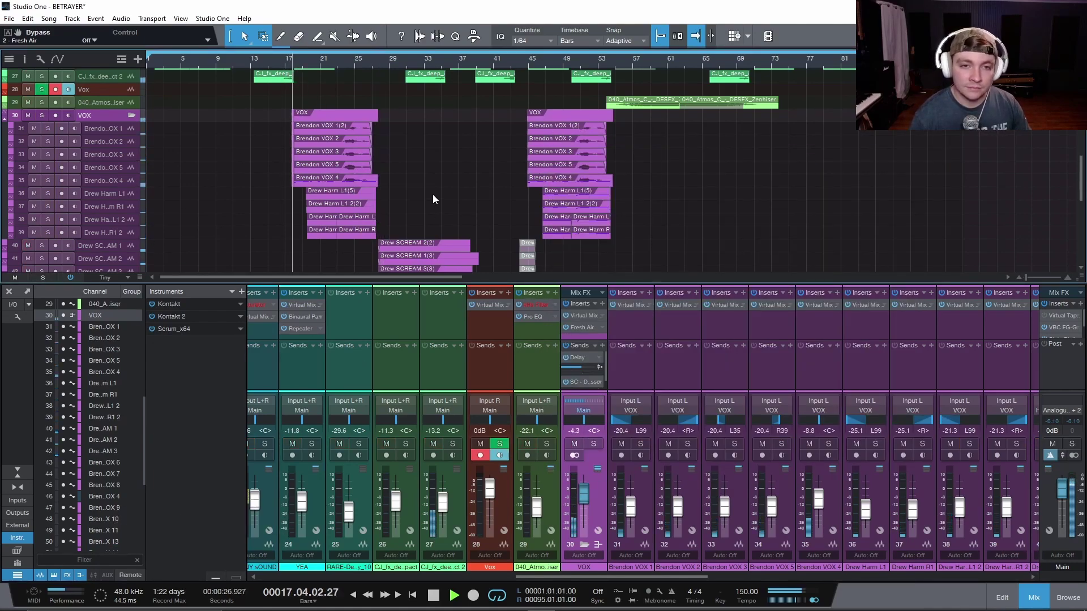
scroll(432, 195, "down", 3)
scroll(433, 194, "down", 2)
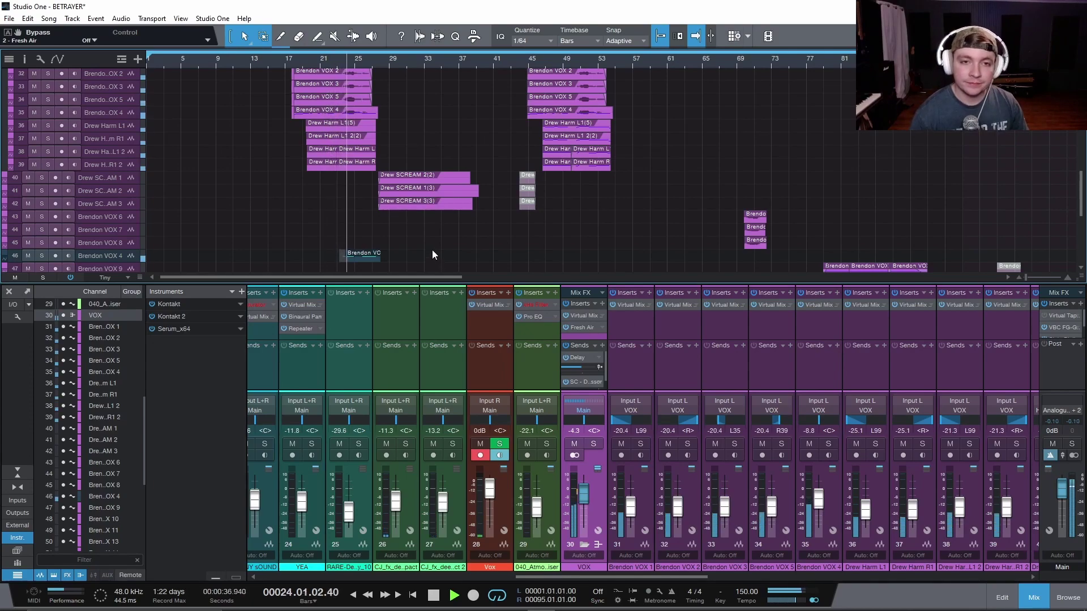
scroll(462, 224, "down", 1)
scroll(464, 218, "down", 2)
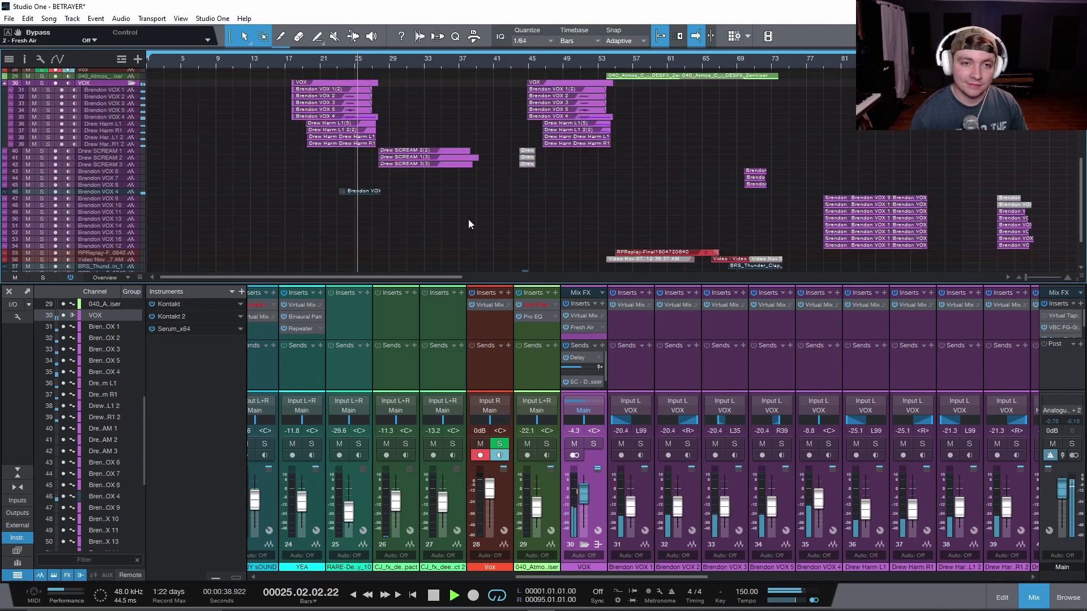